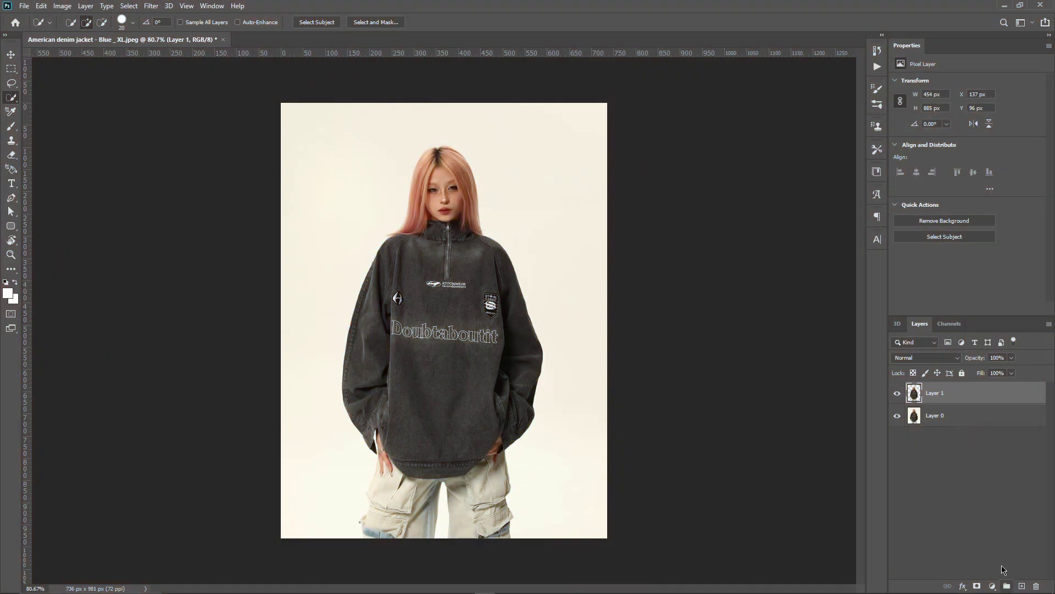
Sample the photo's cream background and add it as a Solid Color fill layer
left_click(953, 419)
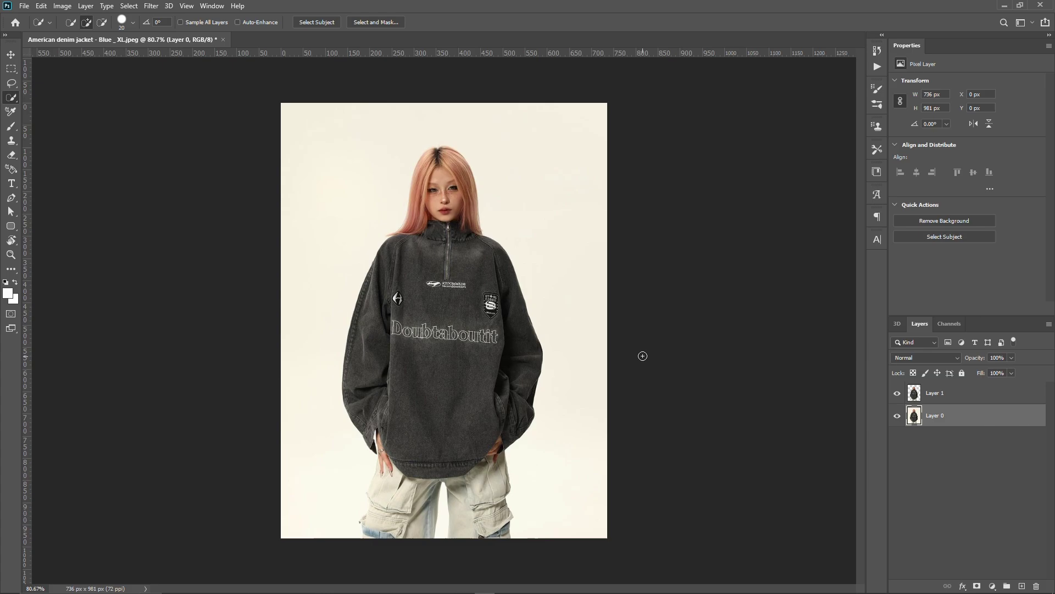
key("i")
left_click(577, 222)
left_click(992, 586)
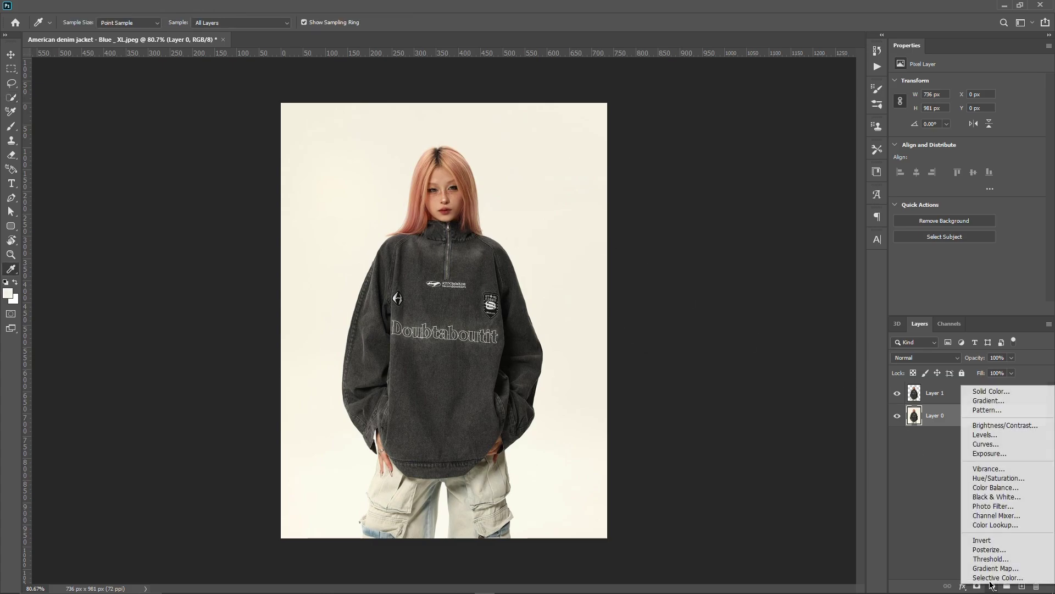
left_click(991, 390)
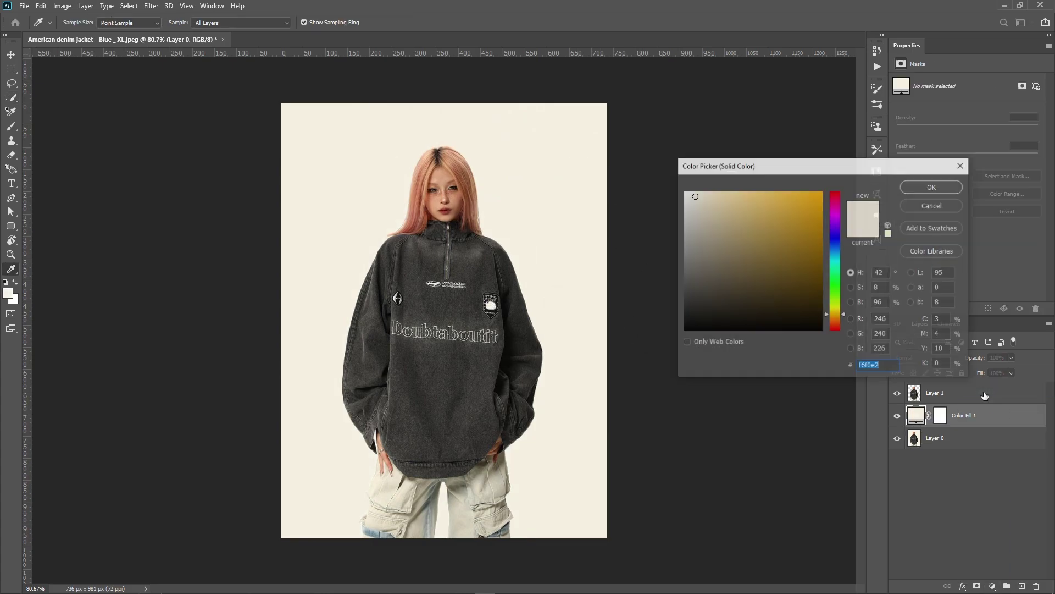
left_click(926, 189)
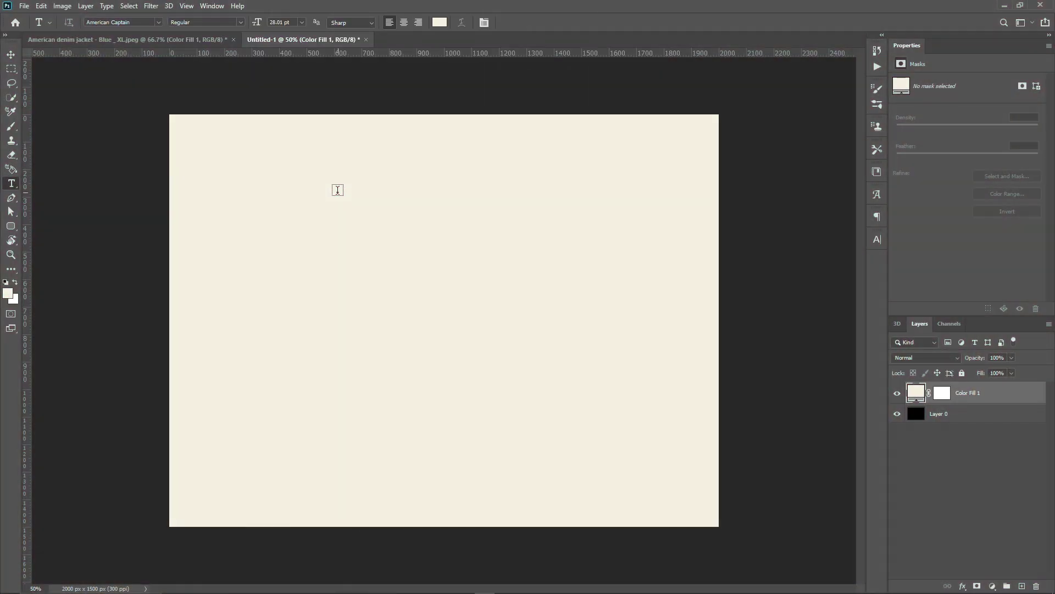
Start a text layer in black (000000) Kingthings Spikeless type
left_click(341, 206)
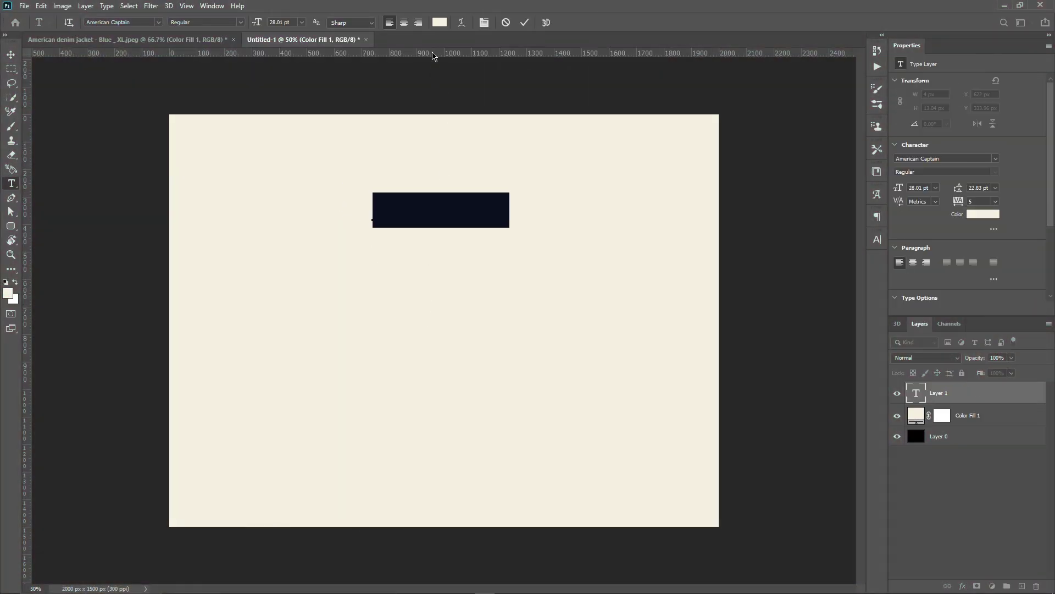
left_click(440, 22)
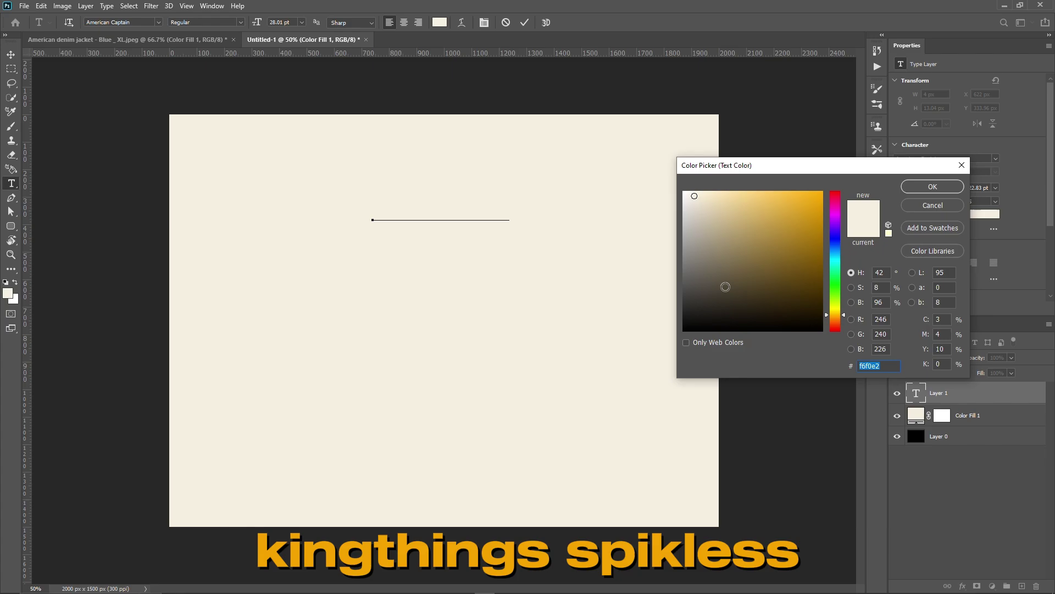
type("000000")
left_click(932, 186)
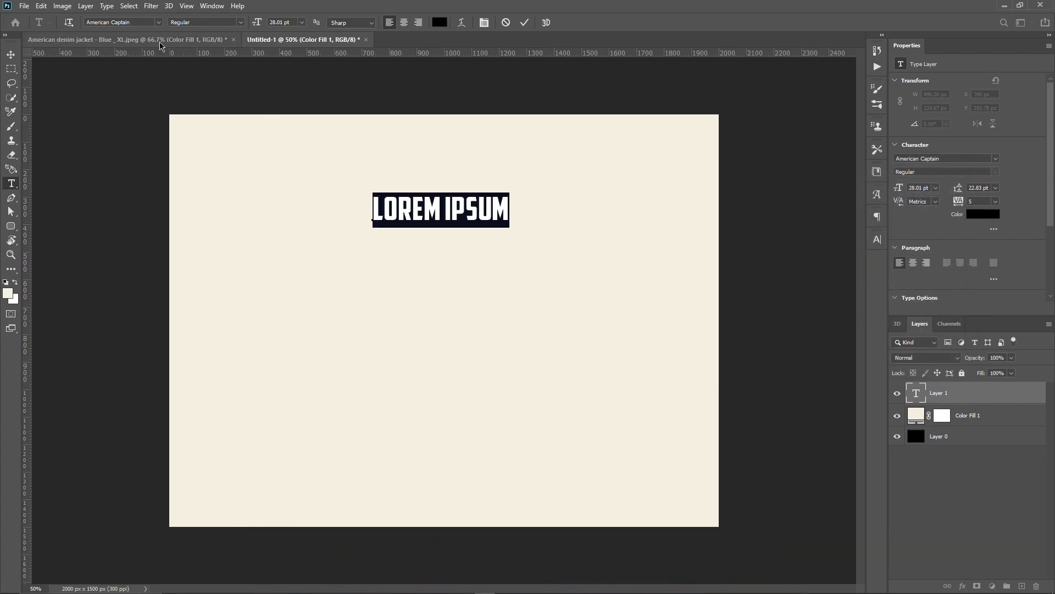
left_click(158, 22)
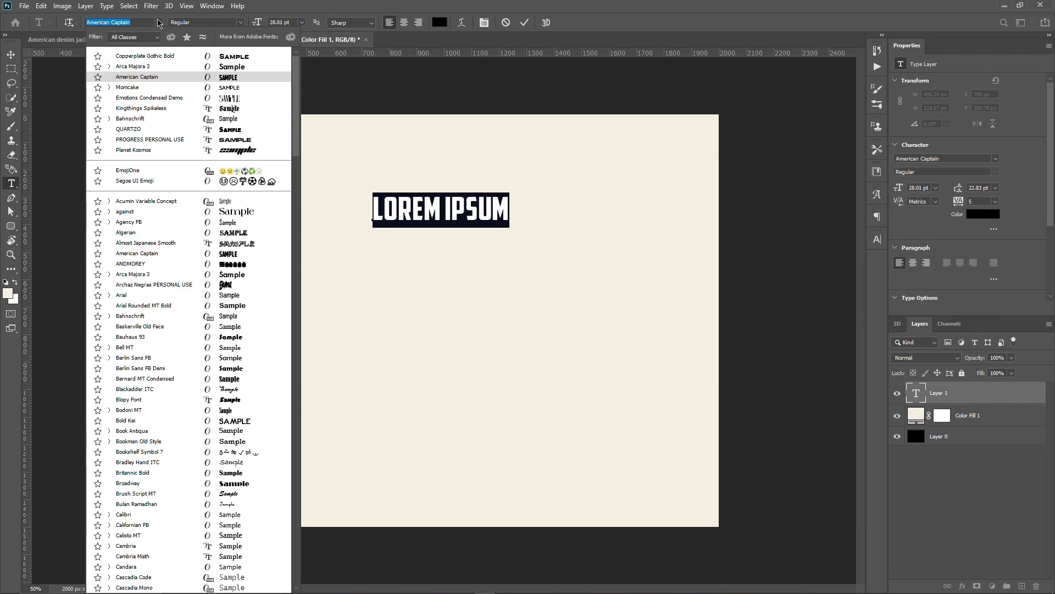
left_click(252, 108)
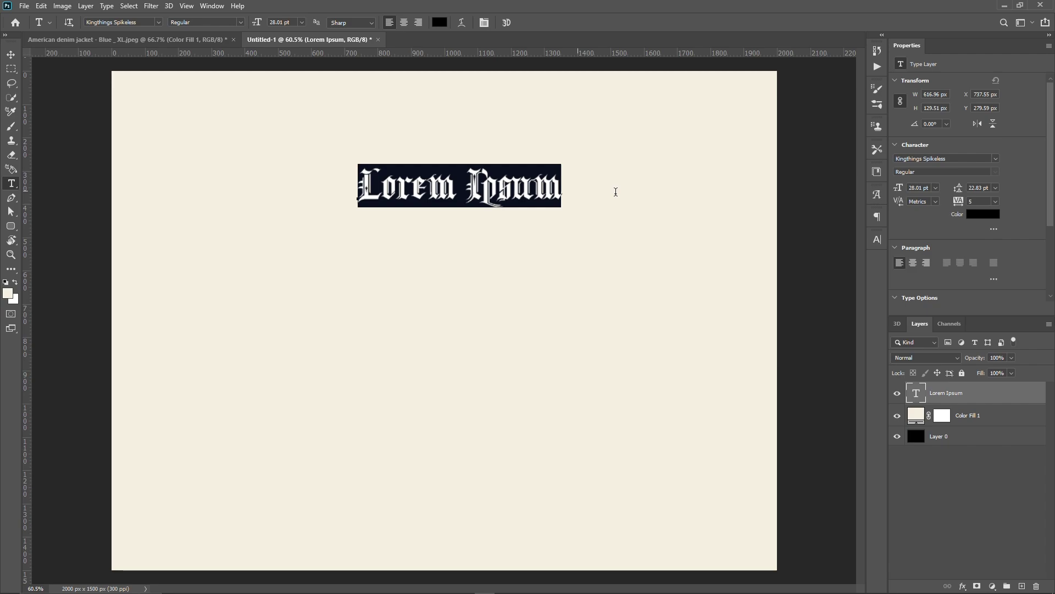
Type the word 'QueeN', correcting the typo, and select the whole word
type("O")
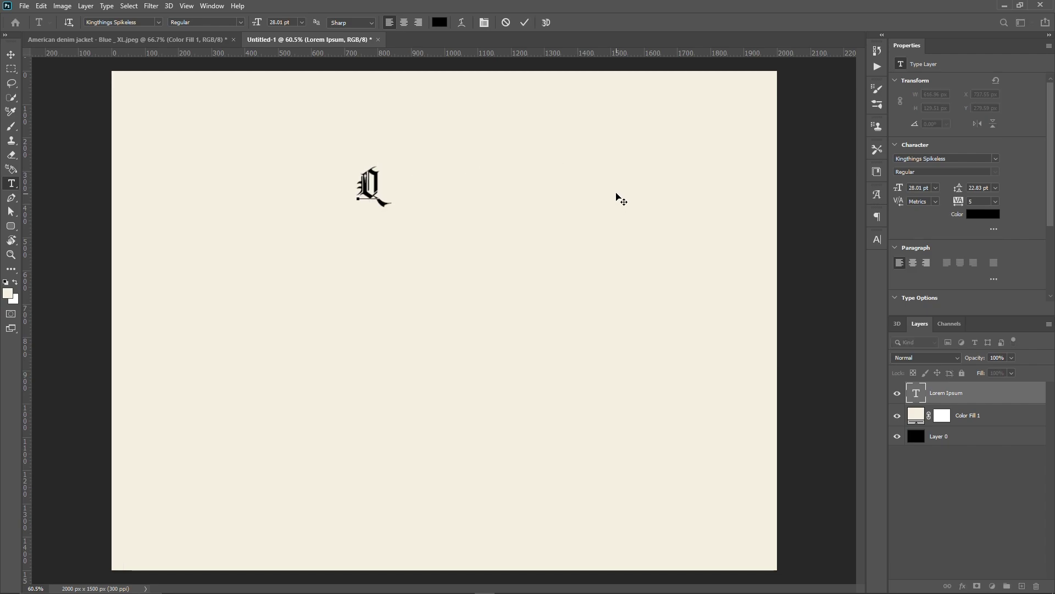
type("uee")
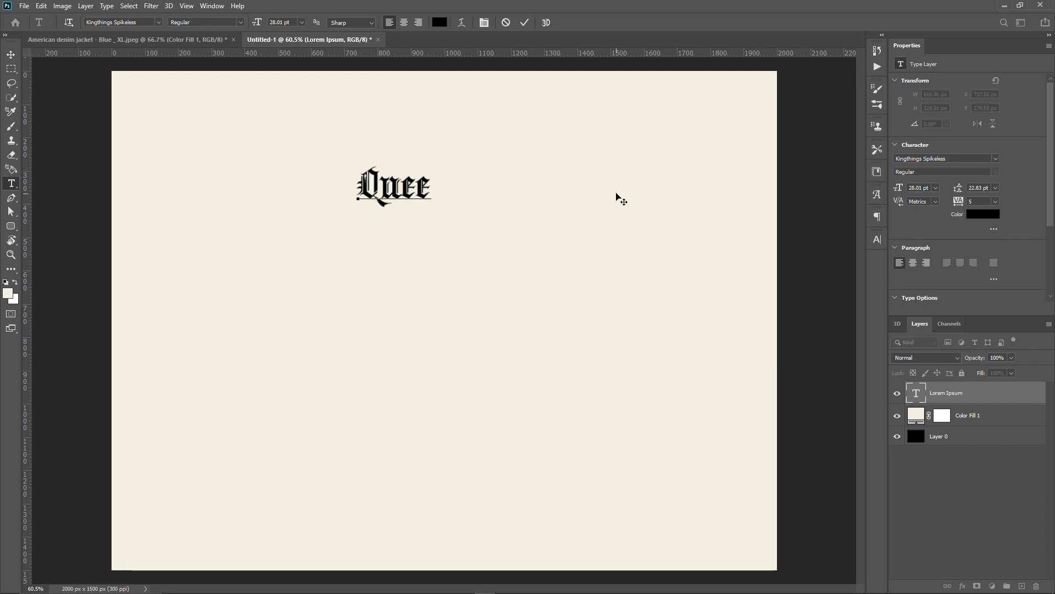
type("JM")
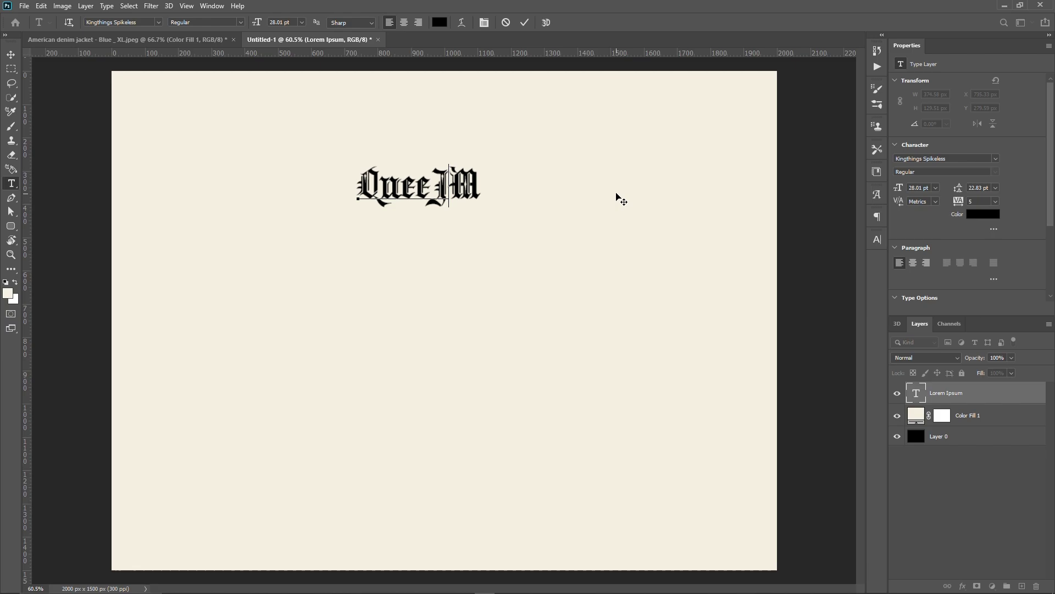
key("BackSpace")
key("BackSpace")
type("N")
key("ctrl+a")
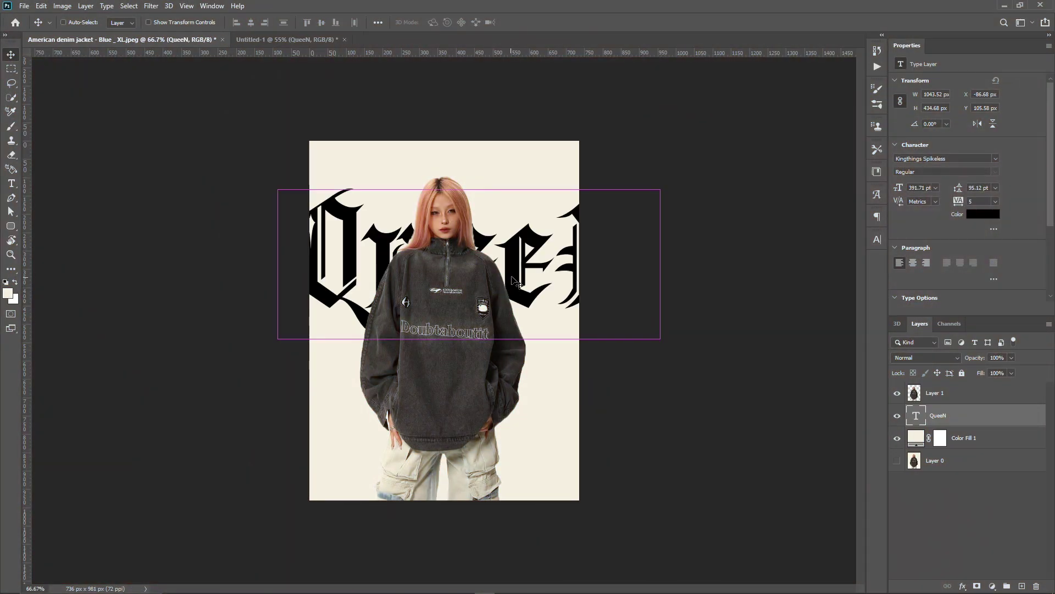
Scale and position the QueeN text to span the top of the photo
key("ctrl+t")
left_click_drag(656, 258, 579, 257)
left_click_drag(440, 258, 451, 217)
left_click_drag(579, 218, 577, 218)
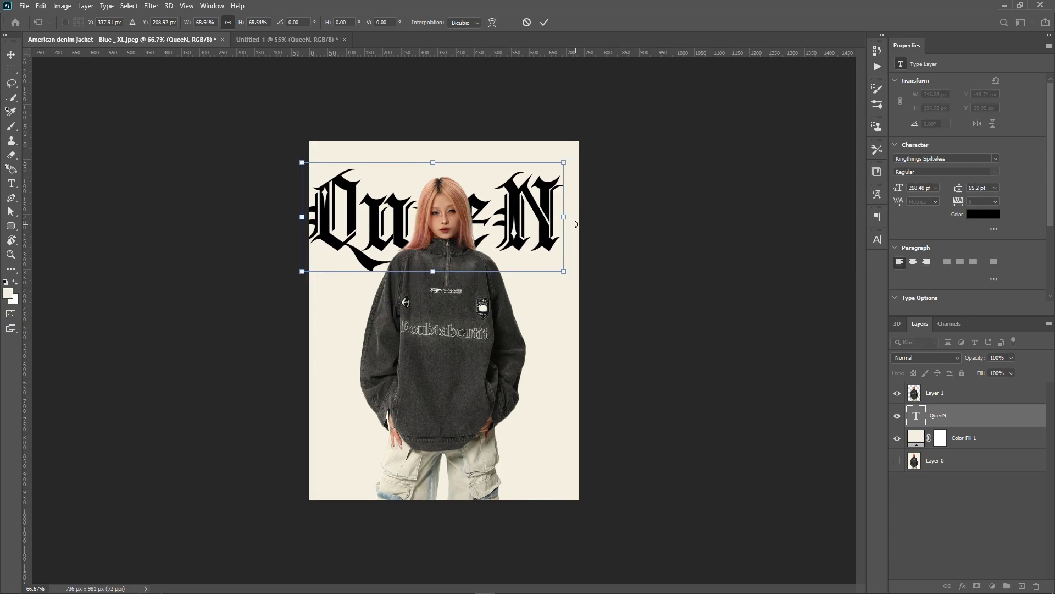
left_click_drag(303, 217, 301, 217)
left_click(544, 22)
key("ctrl+z")
key("ctrl+t")
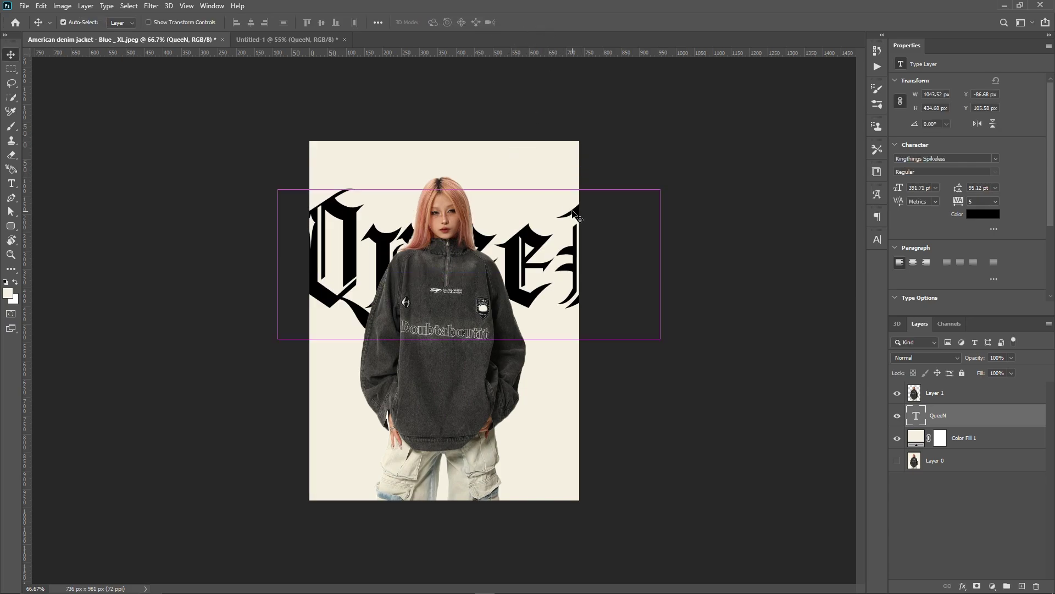
left_click_drag(659, 259, 524, 222)
key("Return")
Drag the crop corners outward past the top edges to enlarge the canvas
key("ctrl+minus")
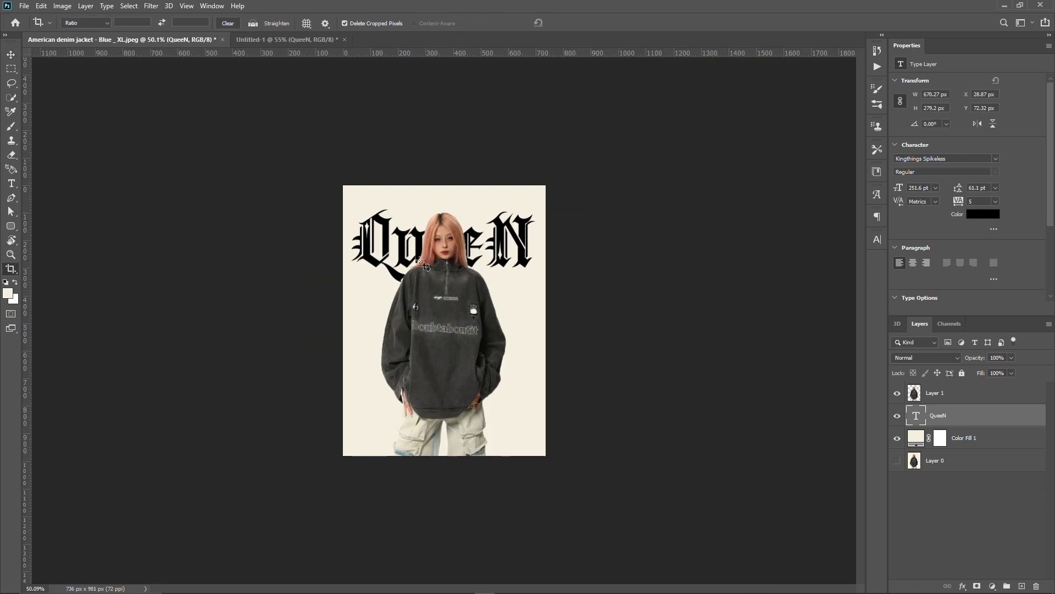
key("c")
left_click_drag(546, 185, 575, 160)
left_click_drag(344, 160, 309, 160)
Commit the wider canvas, recolour QueeN to #cf7239, and nudge it higher
key("Return")
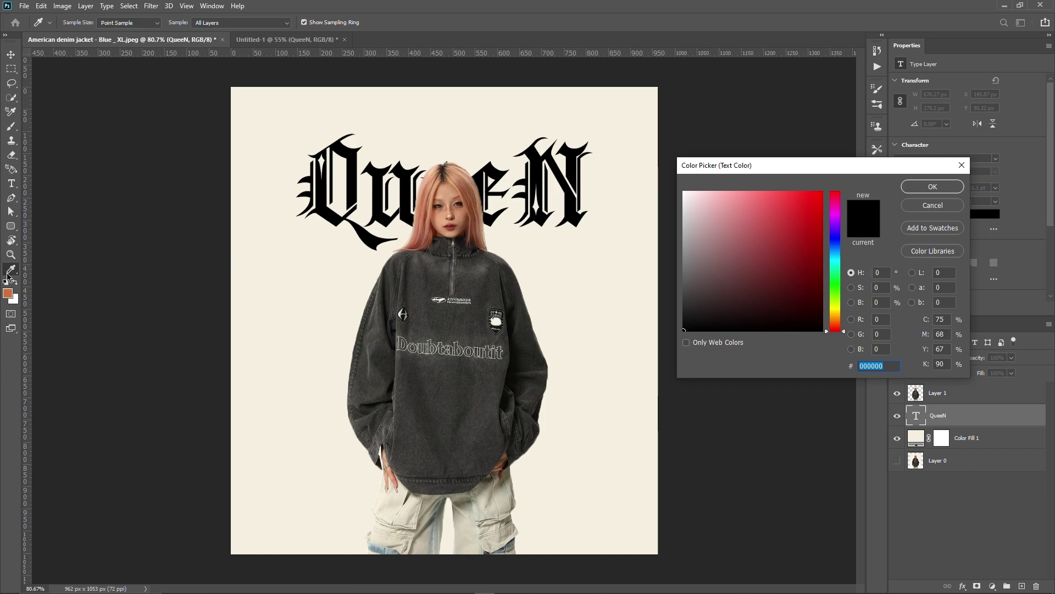
left_click(9, 293)
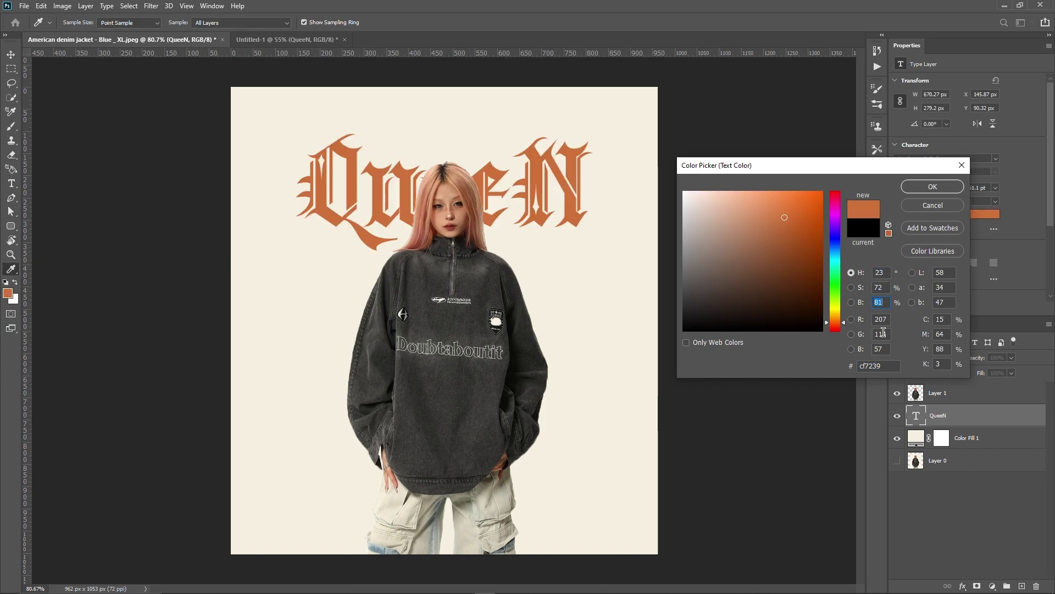
left_click(935, 188)
key("v")
left_click_drag(566, 197, 566, 192)
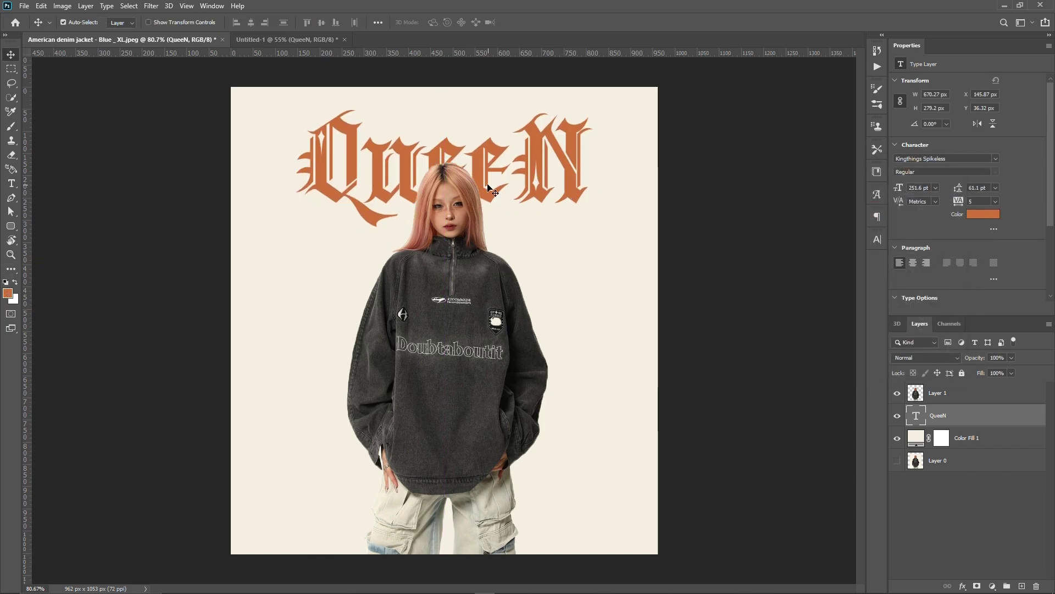
Hide the model, convert QueeN to a shape, and add a guide at about 207 px
left_click(897, 393)
scroll(459, 220, "up", 1)
right_click(1002, 415)
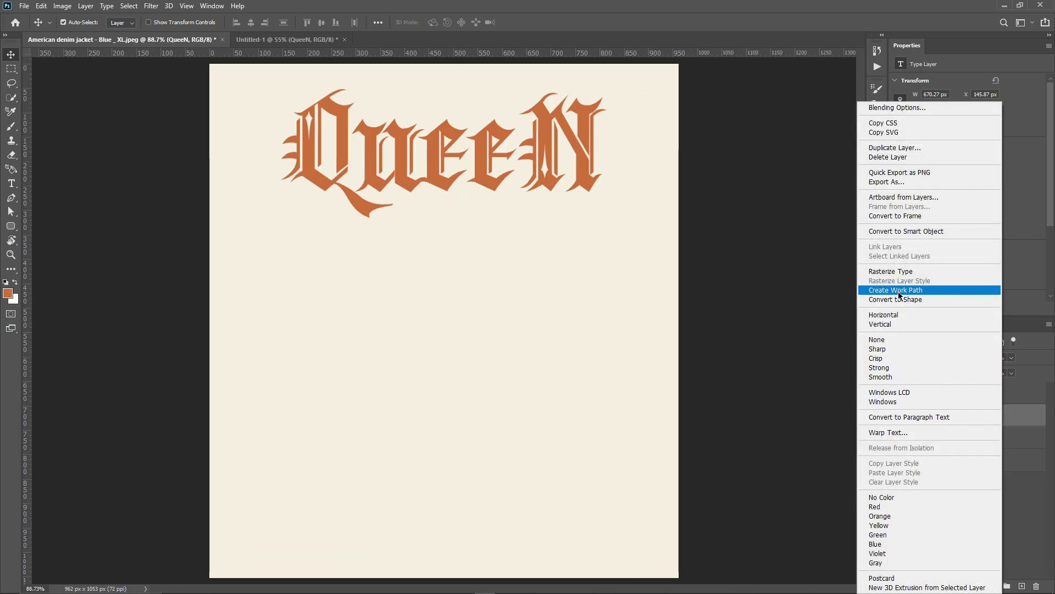
left_click(933, 300)
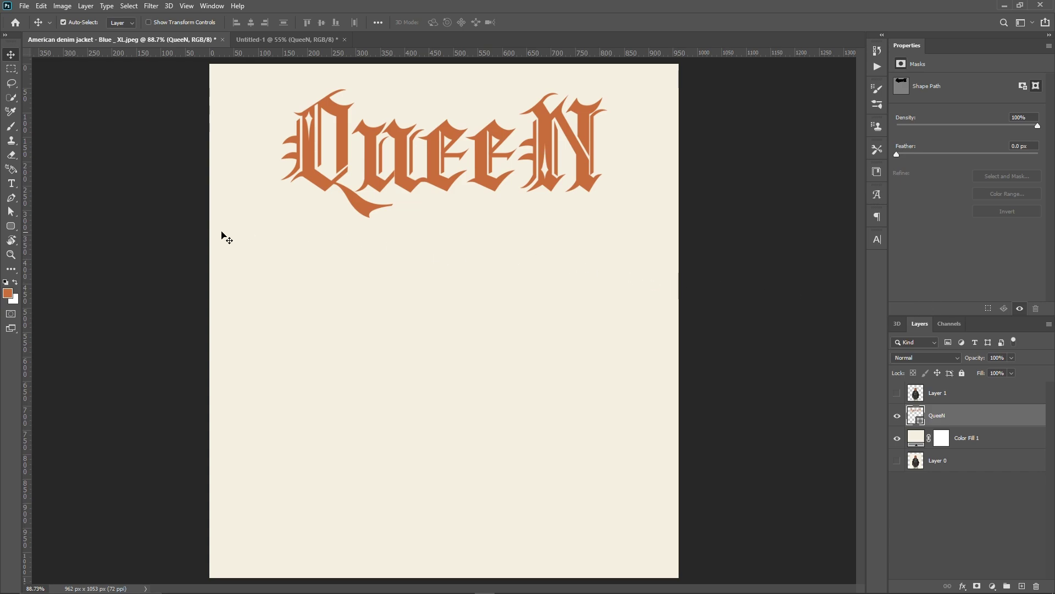
left_click(10, 199)
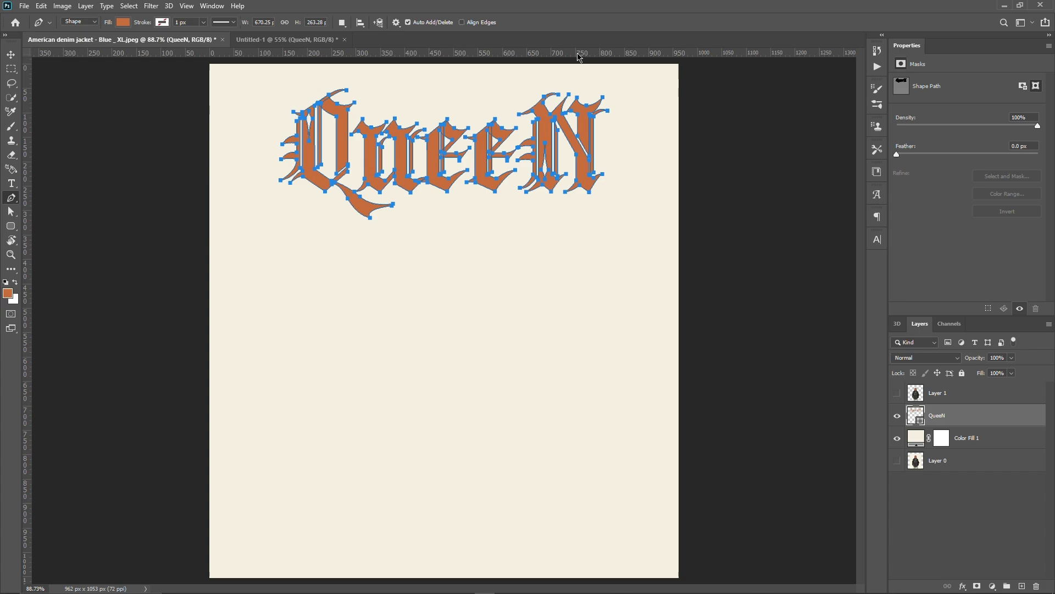
left_click_drag(578, 57, 671, 162)
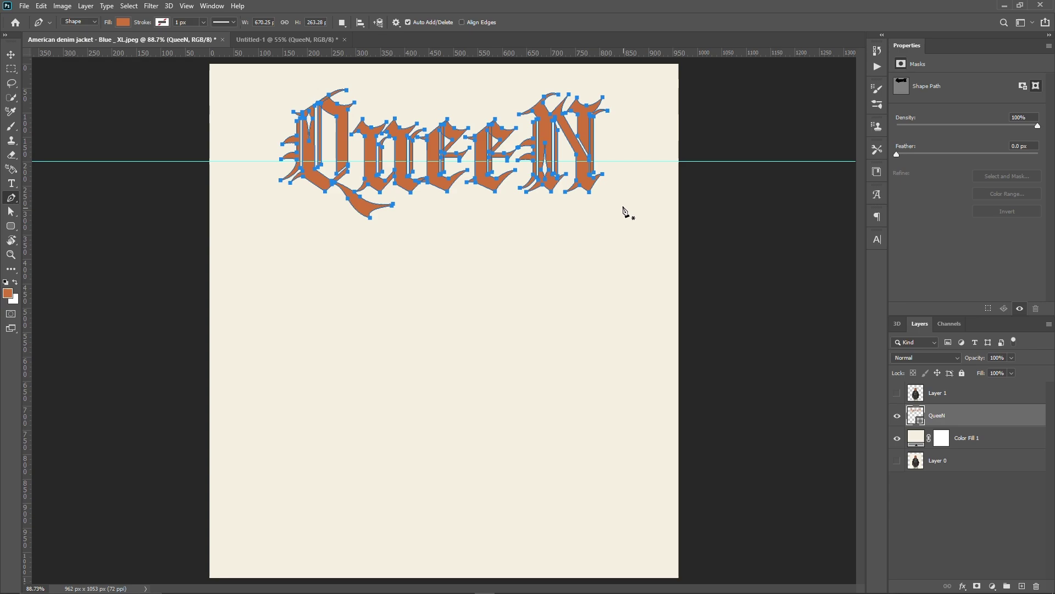
Select the QueeN anchors below the guide to stretch the letters down, then unhide Layer 1
key("a")
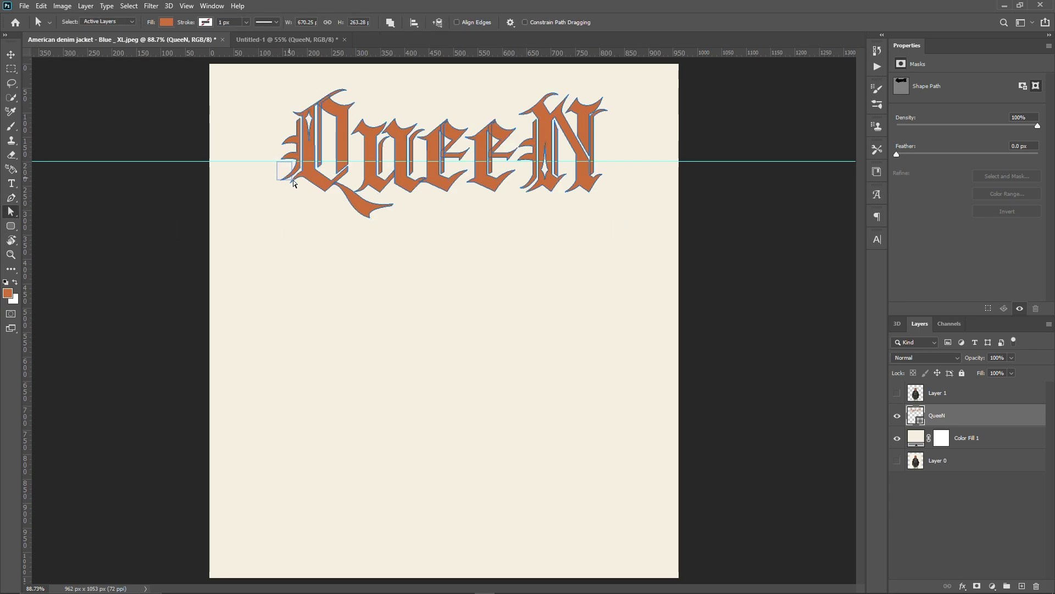
left_click_drag(293, 183, 596, 542)
left_click(897, 393)
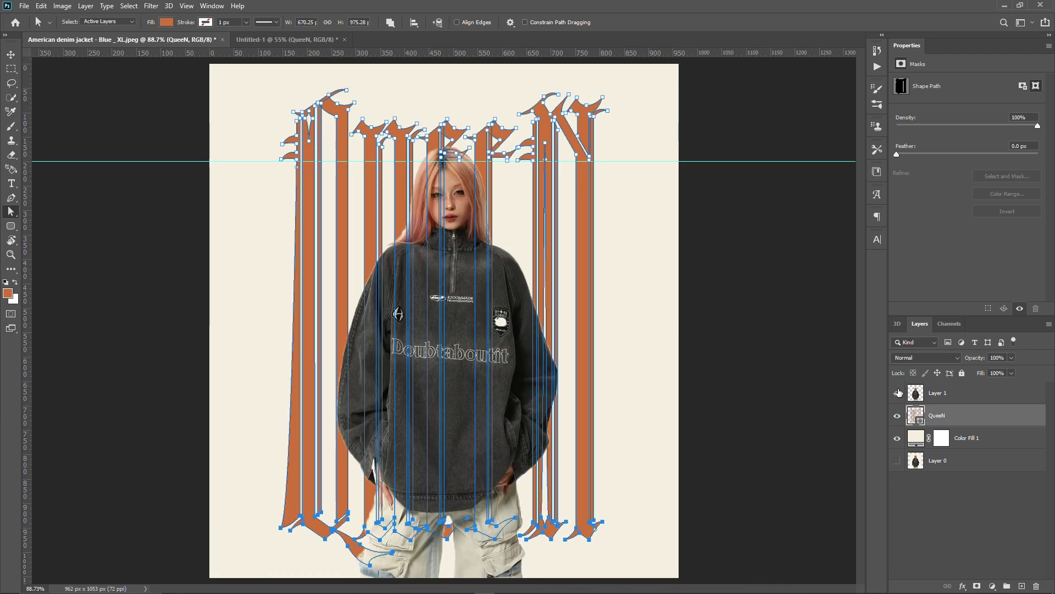
Finish the NOT YOUR caption text and set it in the Momcake font
left_click_drag(934, 393, 967, 428)
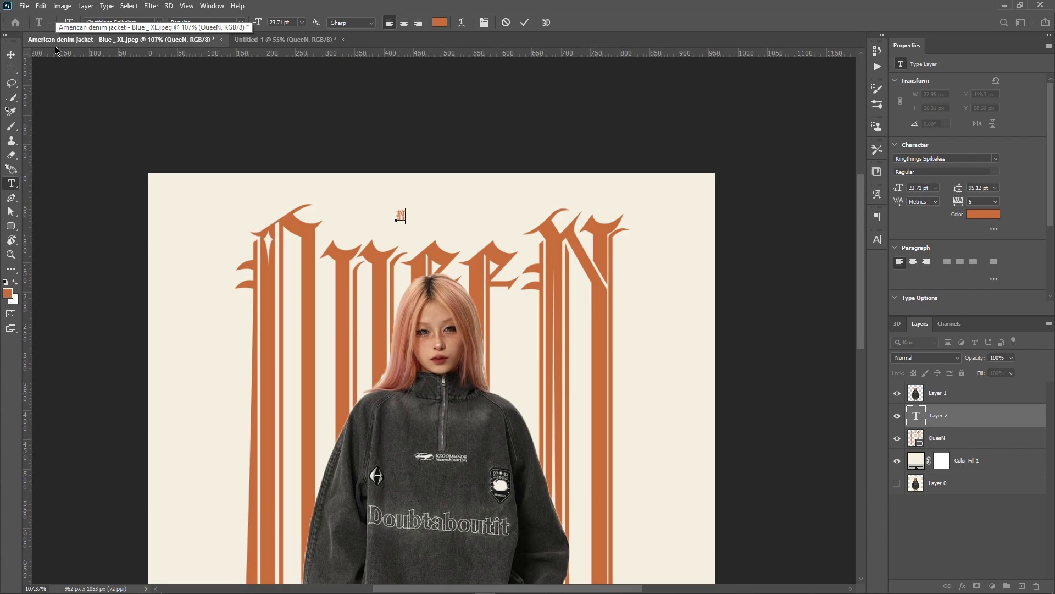
type("UR")
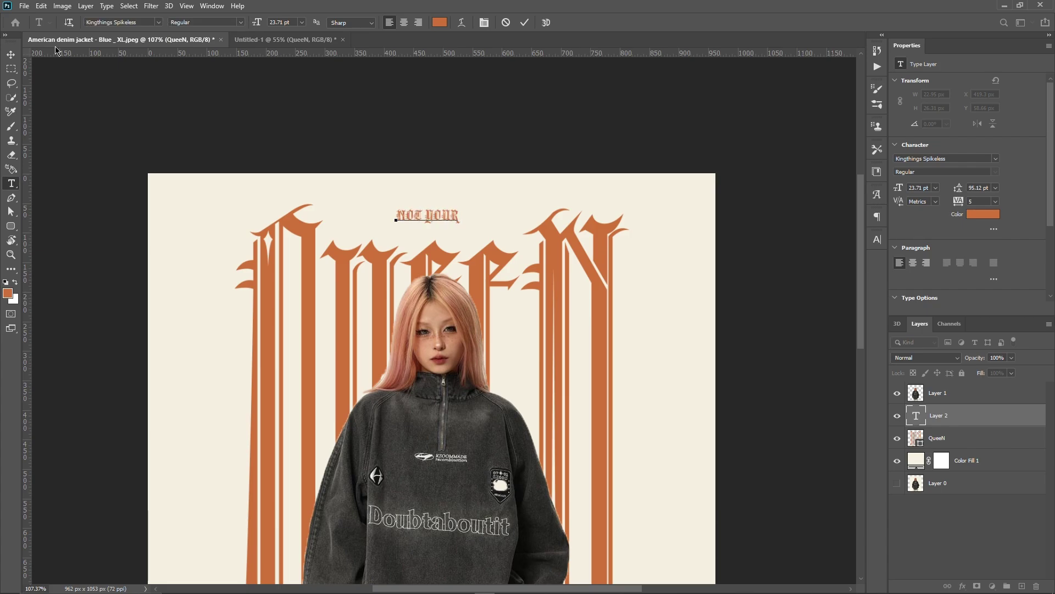
left_click_drag(397, 220, 462, 214)
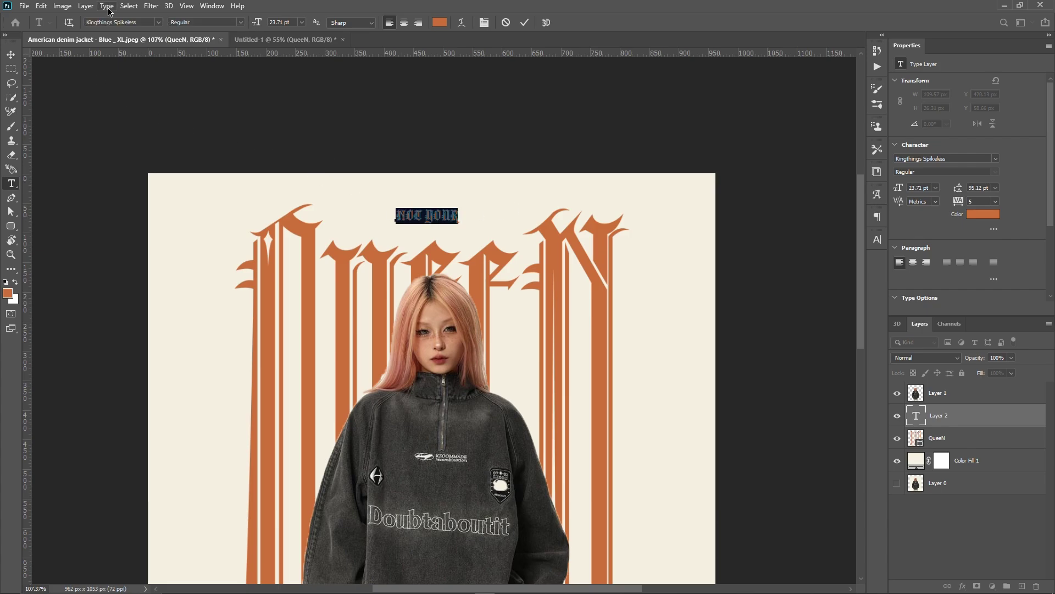
left_click(158, 23)
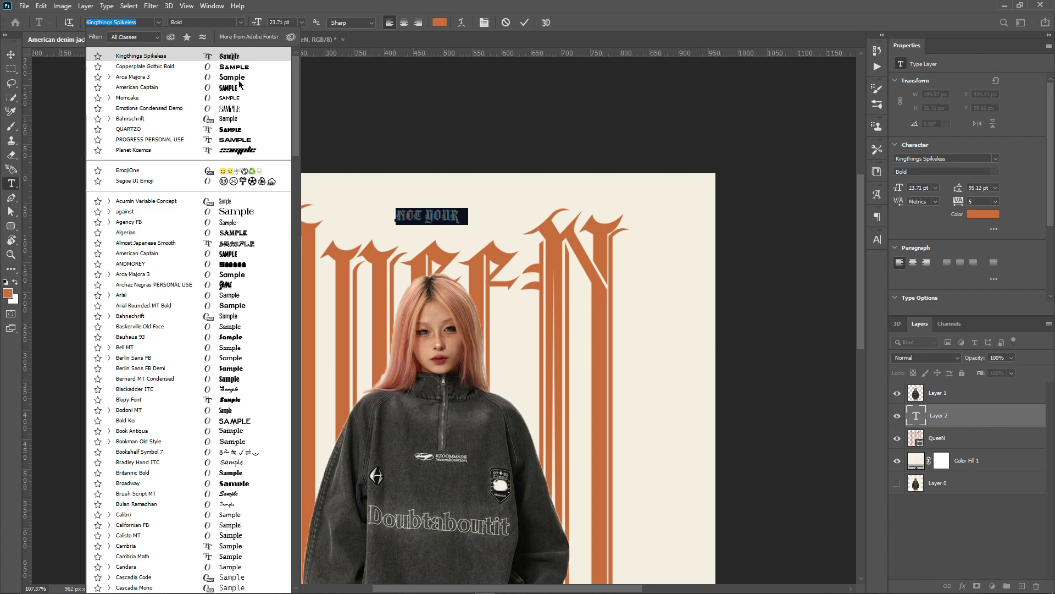
left_click(236, 100)
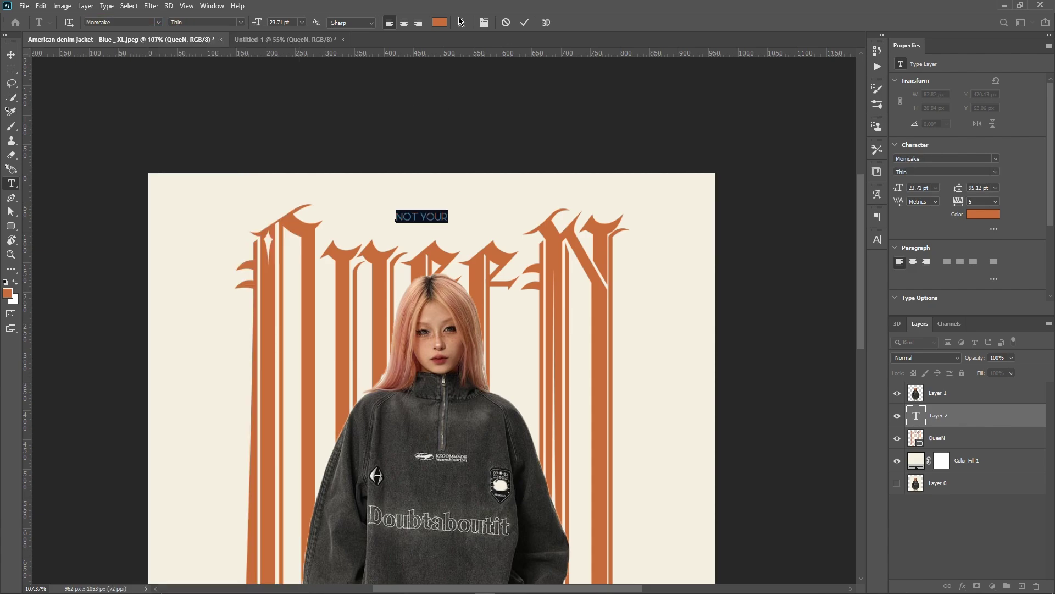
Enlarge the caption to 28.71 pt and centre it above the QueeN lettering
left_click_drag(257, 24, 260, 23)
key("ctrl+Return")
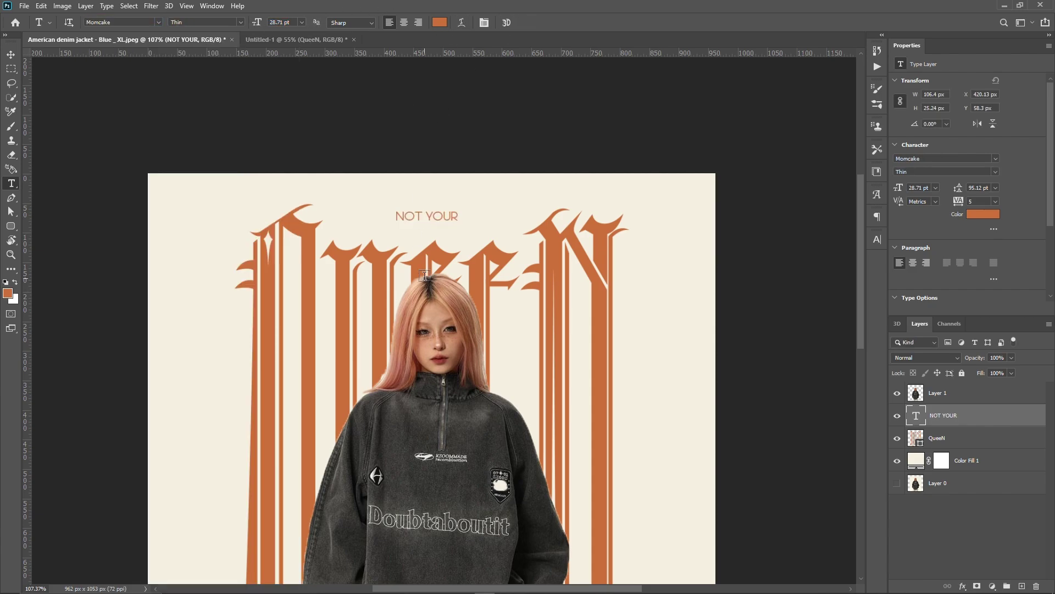
key("v")
left_click_drag(428, 218, 433, 233)
key("ctrl+0")
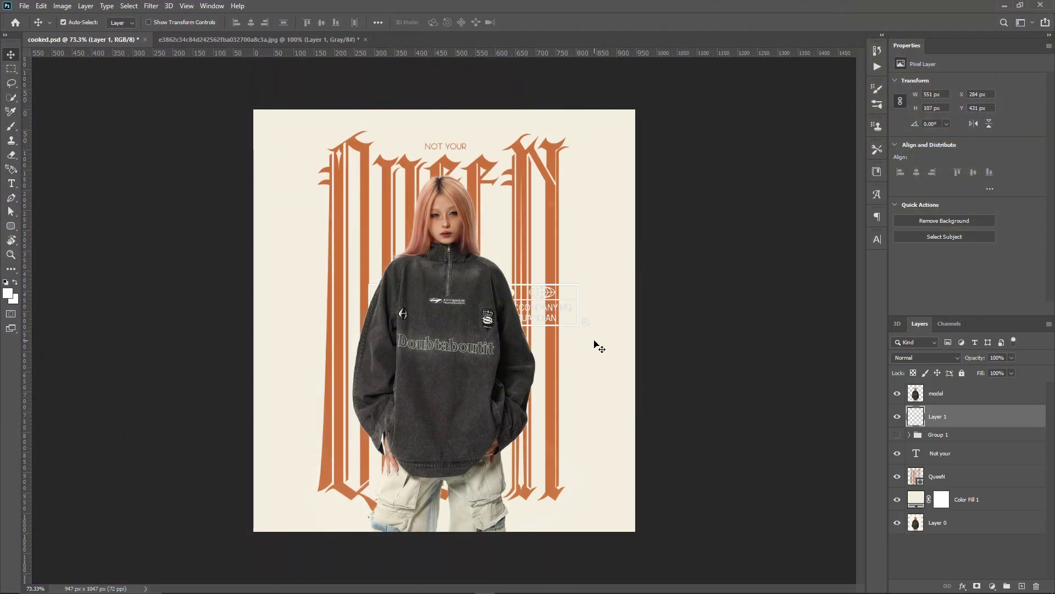
Move the Restricted badge layer above the model and give it an orange Color Overlay
left_click_drag(972, 411, 947, 384)
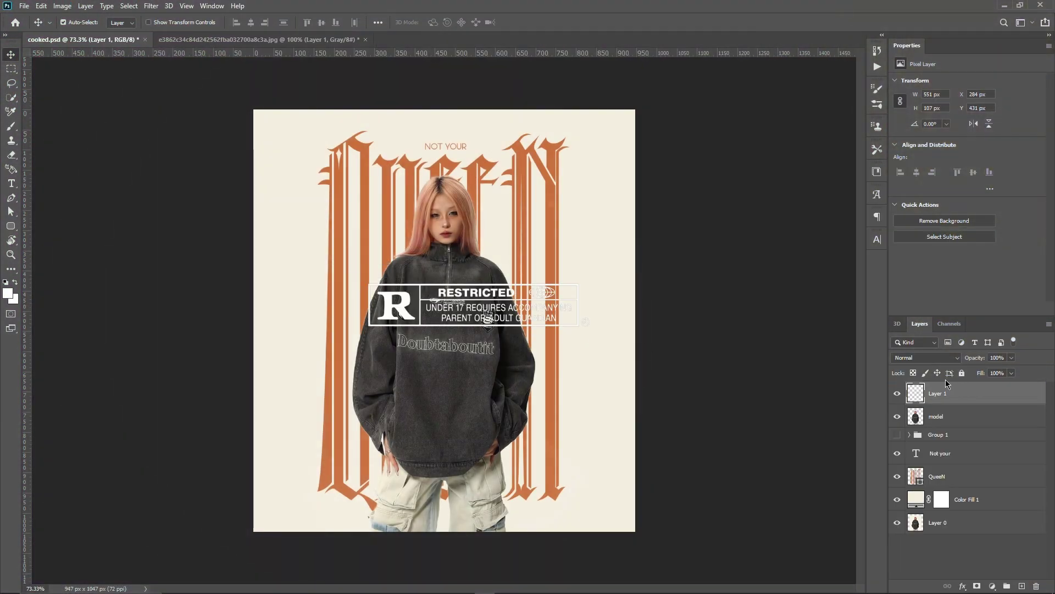
double_click(992, 397)
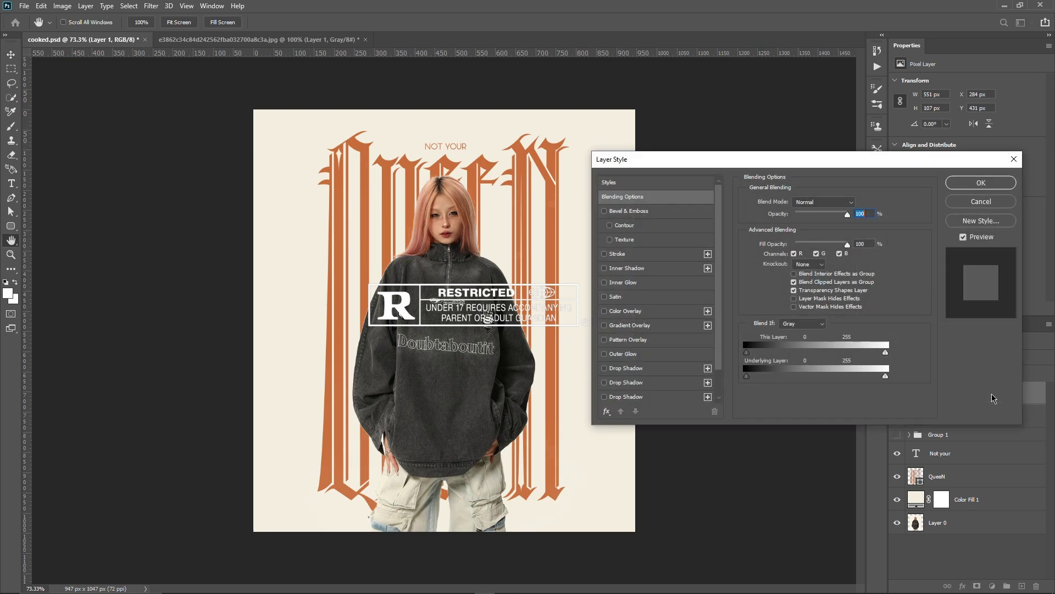
left_click(625, 311)
left_click(861, 204)
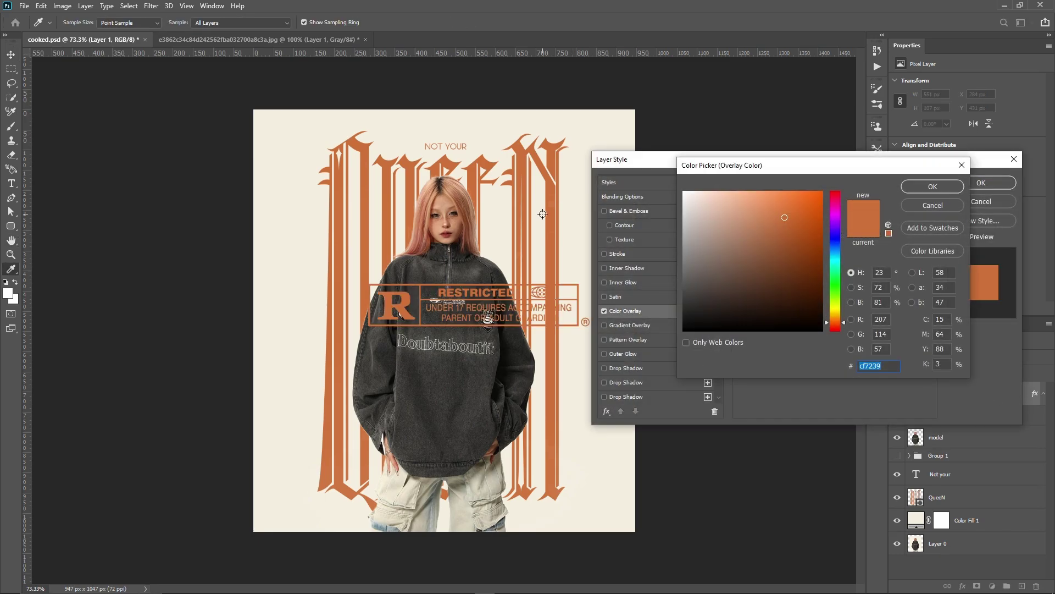
key("Return")
key("Return")
Shrink the badge down into the poster's bottom-left corner
key("ctrl+t")
left_click_drag(590, 326, 304, 520)
key("ctrl+plus")
Commit the badge, move the star, and paste the Restricted layer's orange style onto it
key("Return")
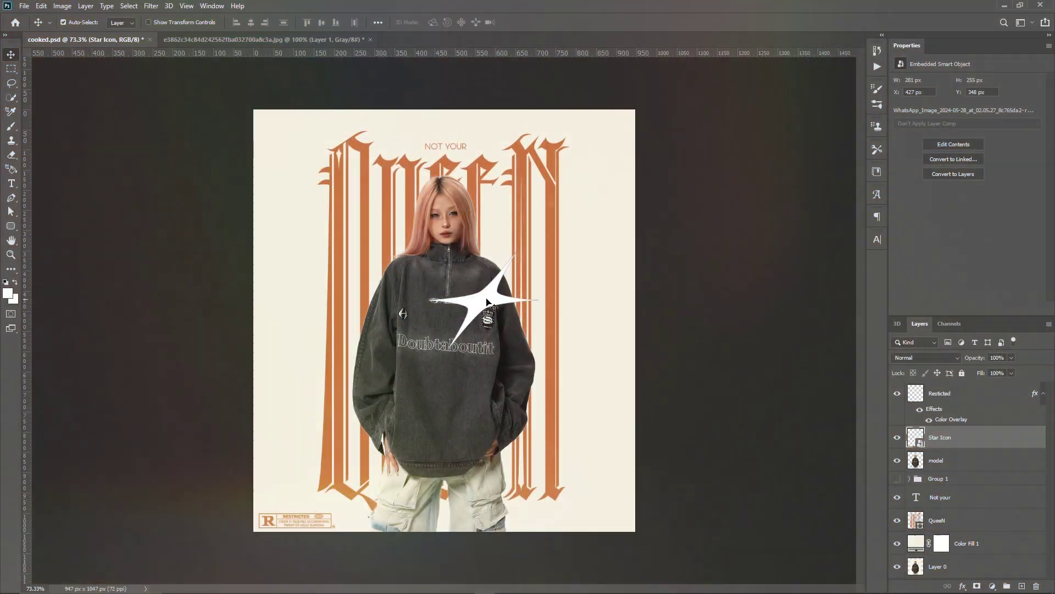
left_click_drag(487, 304, 558, 271)
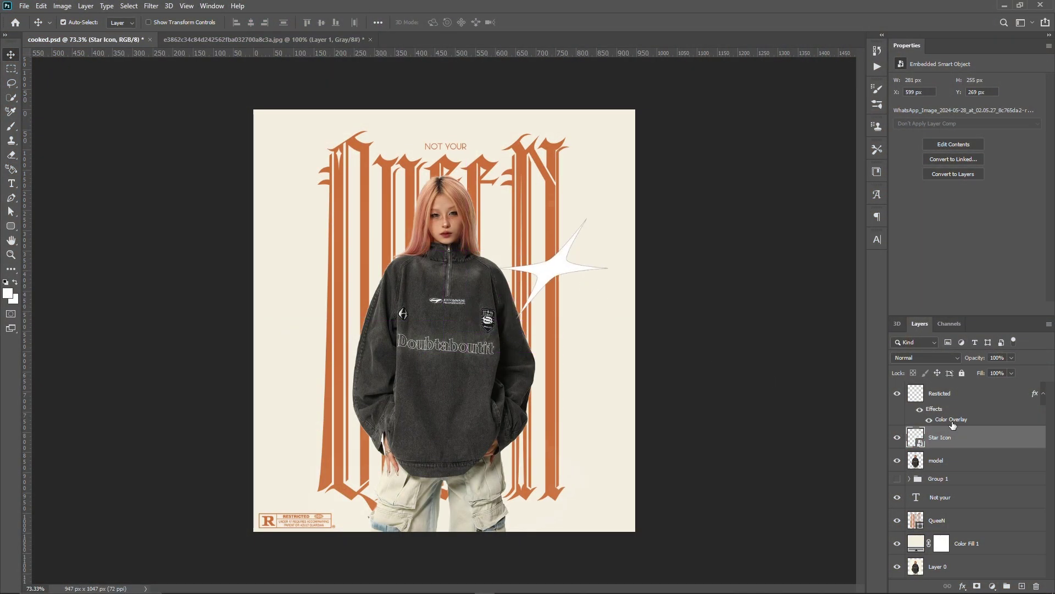
right_click(968, 392)
left_click(868, 383)
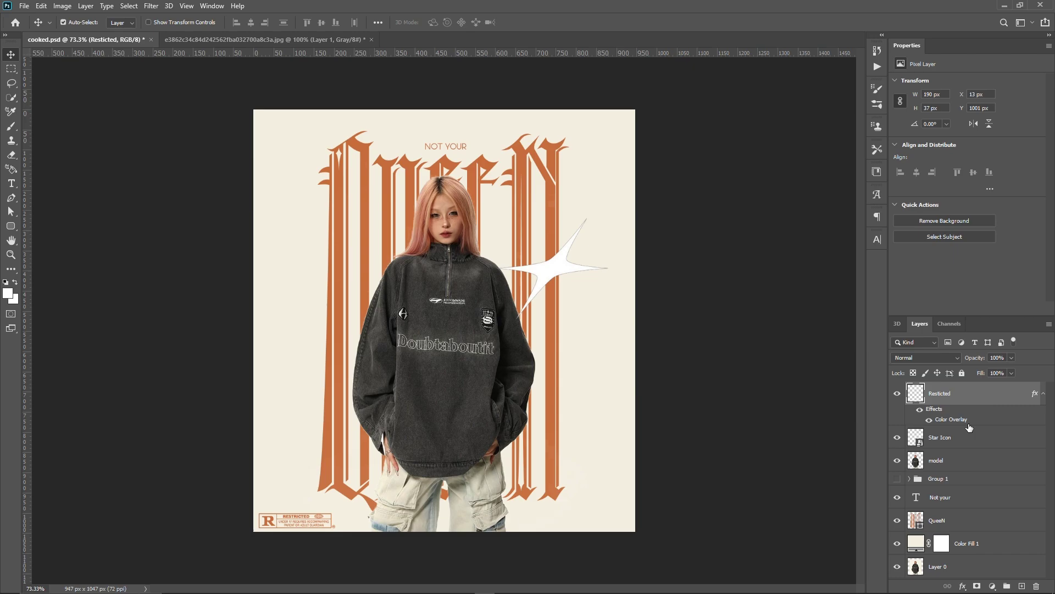
left_click(968, 437)
right_click(968, 437)
left_click(901, 407)
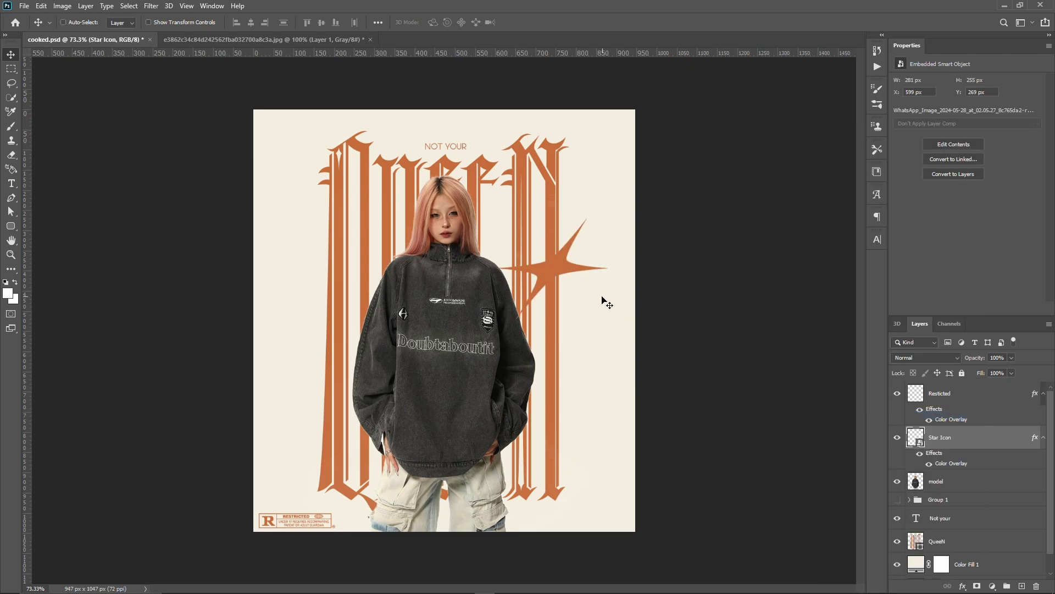
Scale the star down into the poster's top-right corner
key("ctrl+t")
left_click_drag(667, 370, 625, 134)
key("Return")
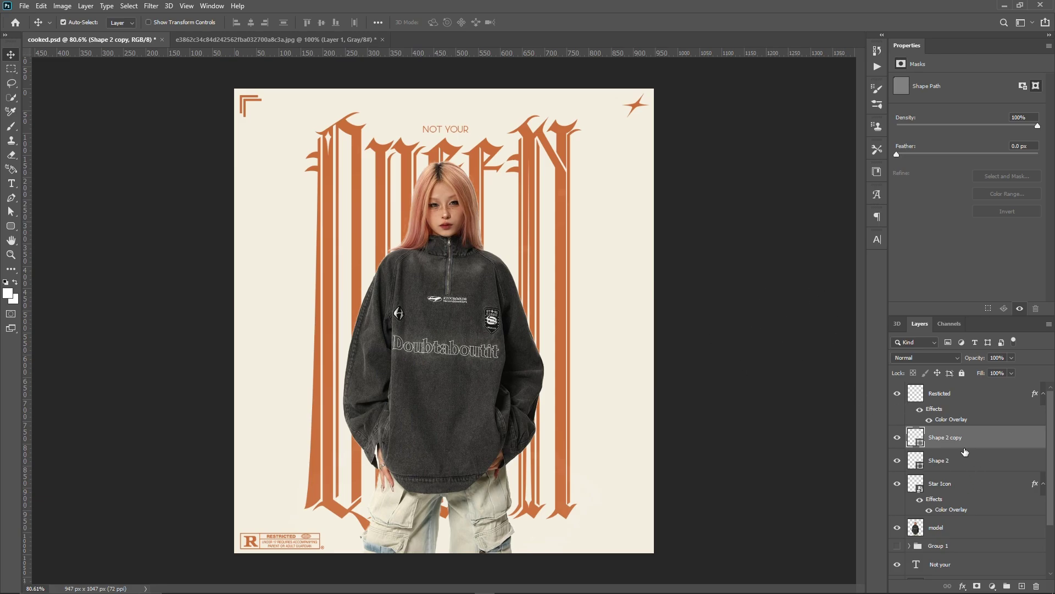
Hide the model, add a Gradient Map at the top of the stack, and open its gradient editor
left_click(946, 527)
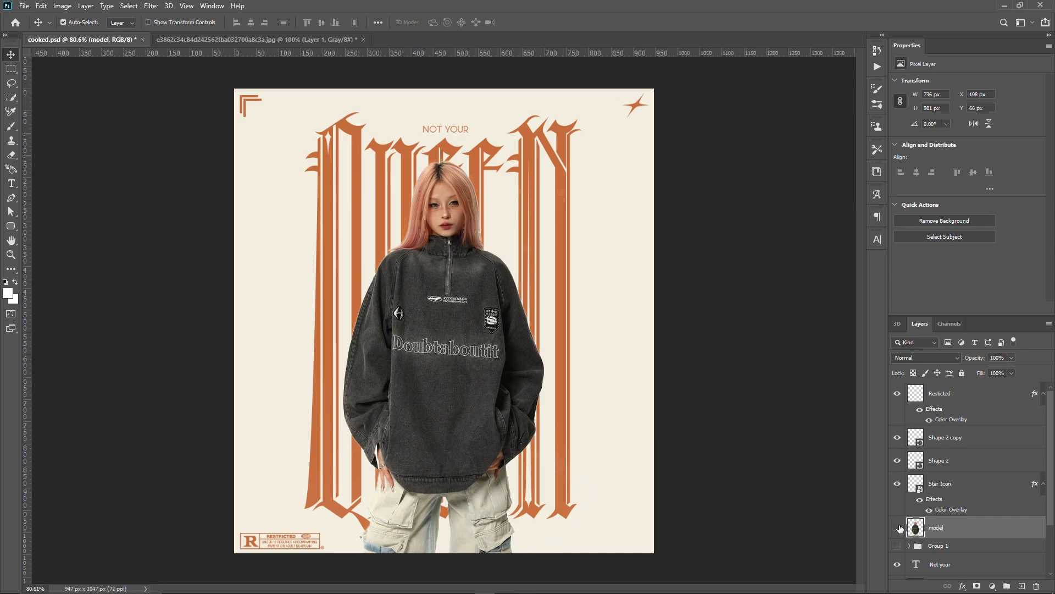
left_click(897, 527)
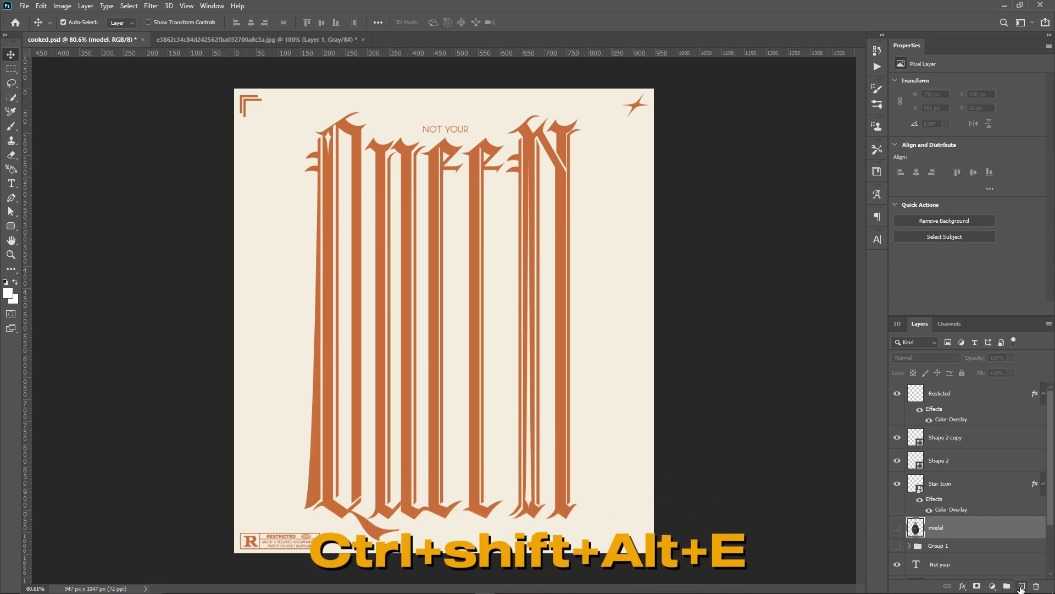
left_click(992, 586)
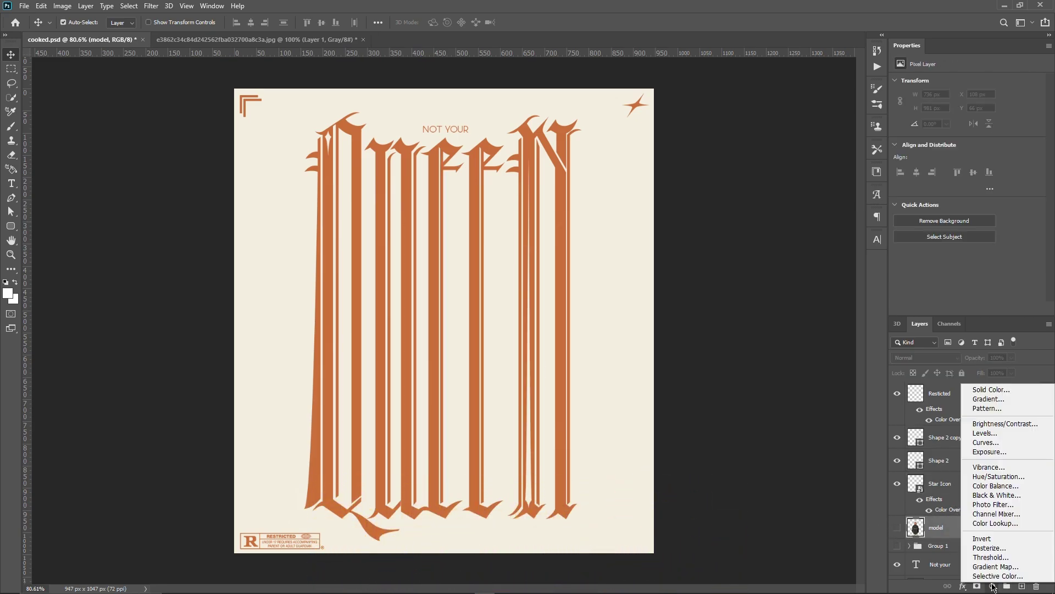
left_click(996, 567)
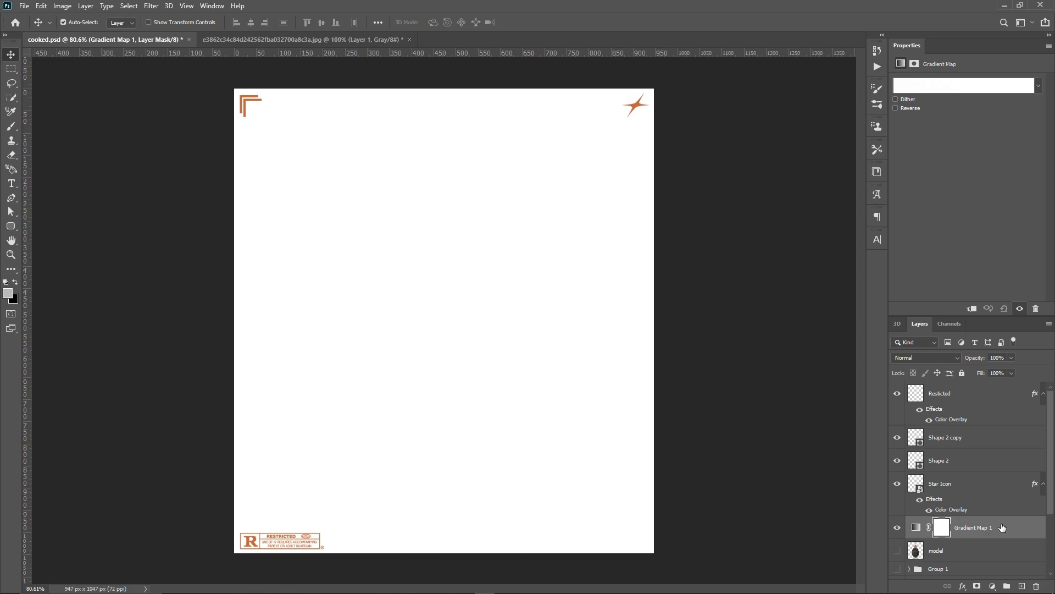
left_click_drag(1002, 528, 997, 385)
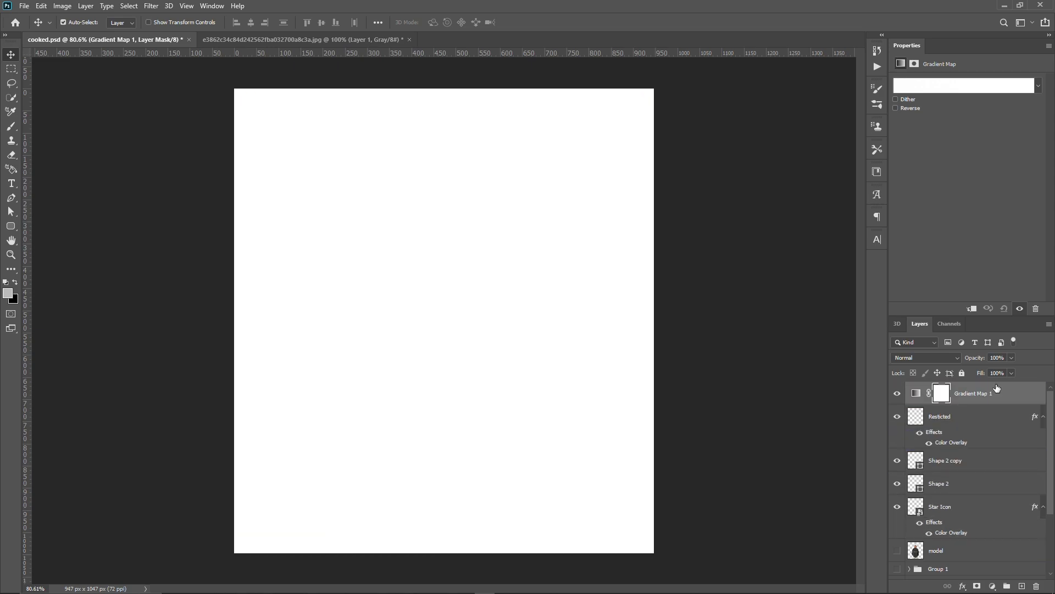
left_click(922, 85)
scroll(855, 179, "down", 5)
Preview the ZOSIA gradient presets (1, 10, 2, 3, 5, 6) and apply the purple-on-pink one
left_click(818, 158)
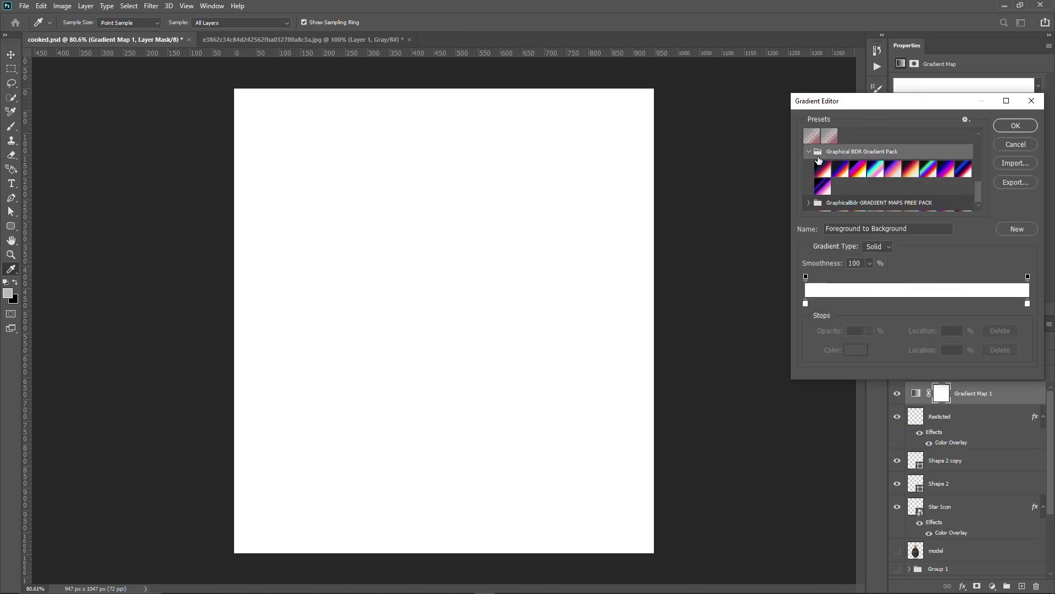
left_click(822, 168)
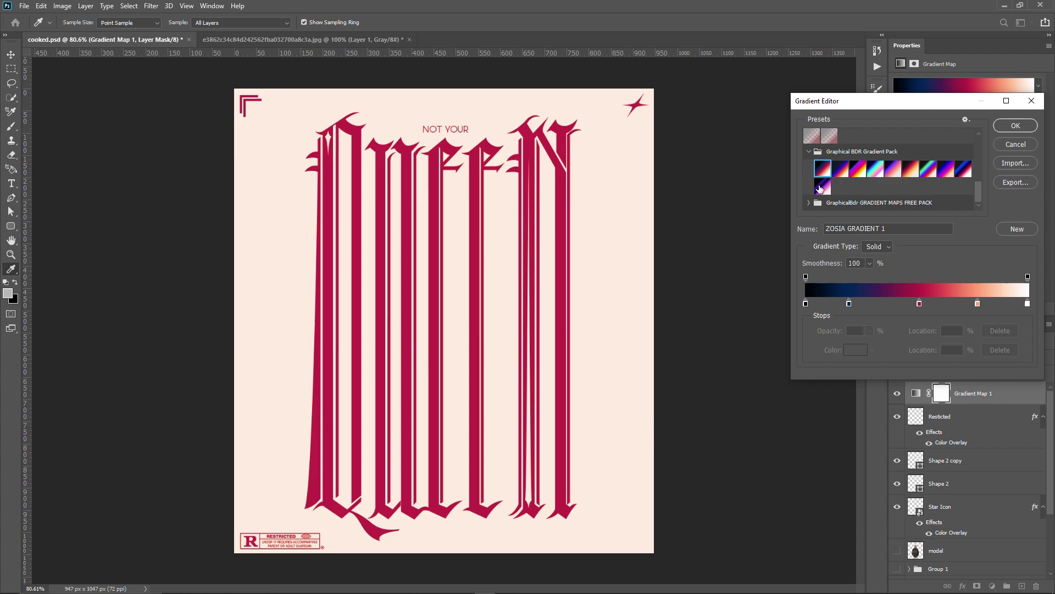
left_click(821, 186)
left_click(841, 166)
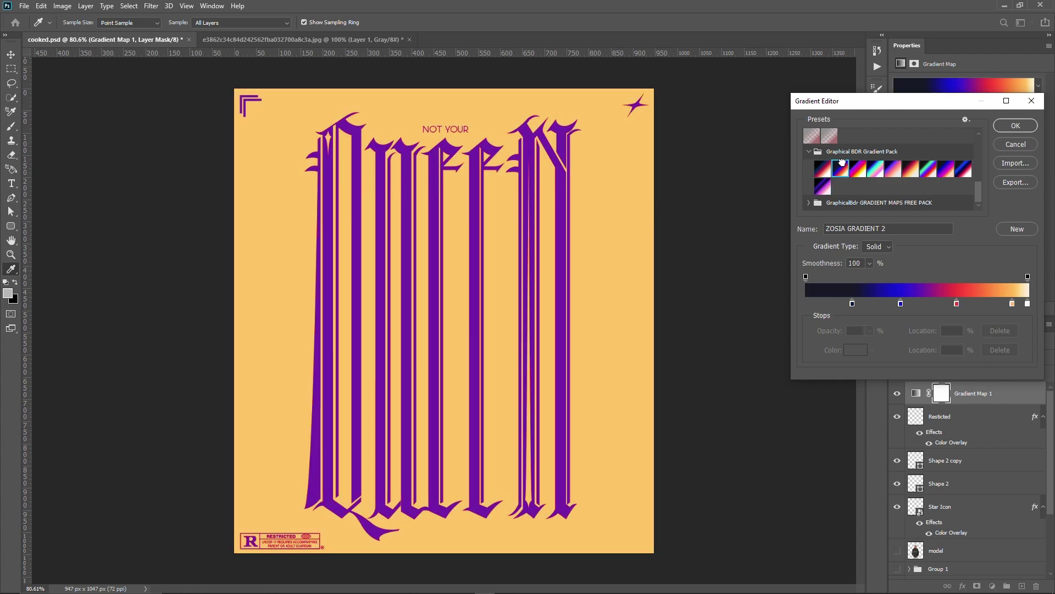
left_click(858, 166)
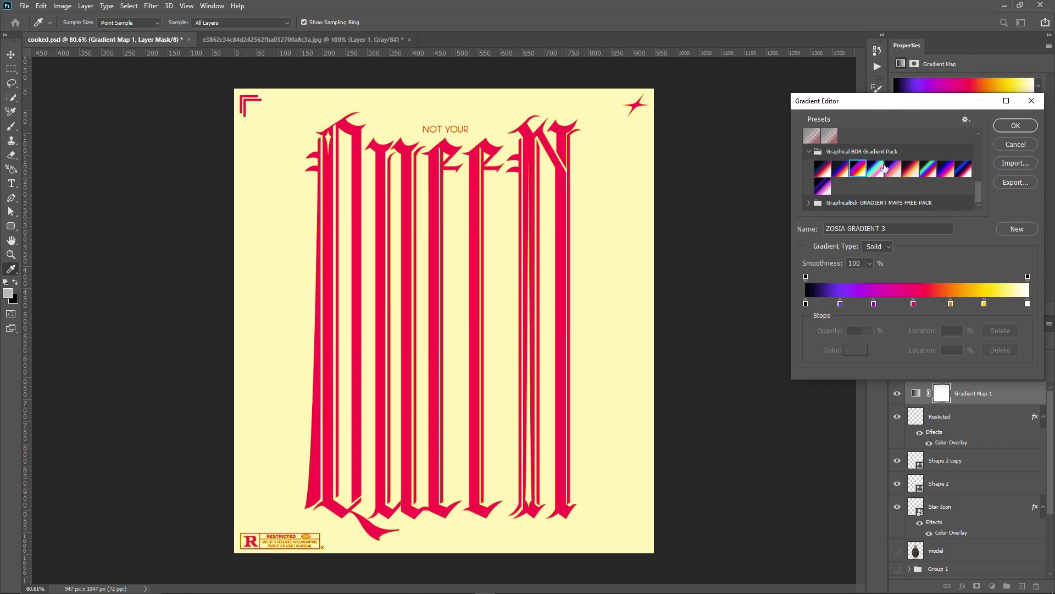
left_click(886, 167)
left_click(904, 167)
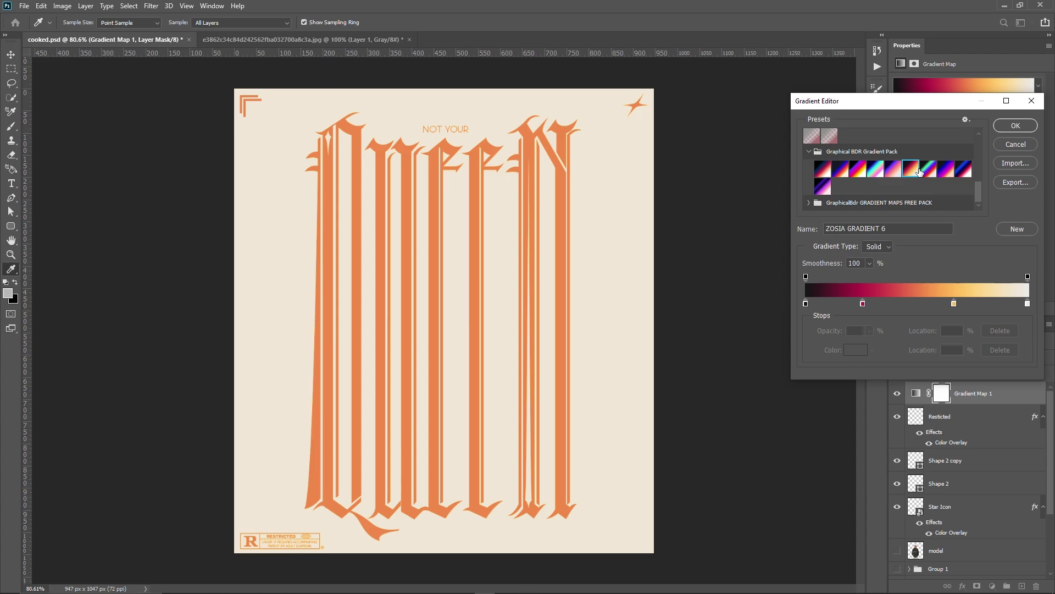
left_click(937, 170)
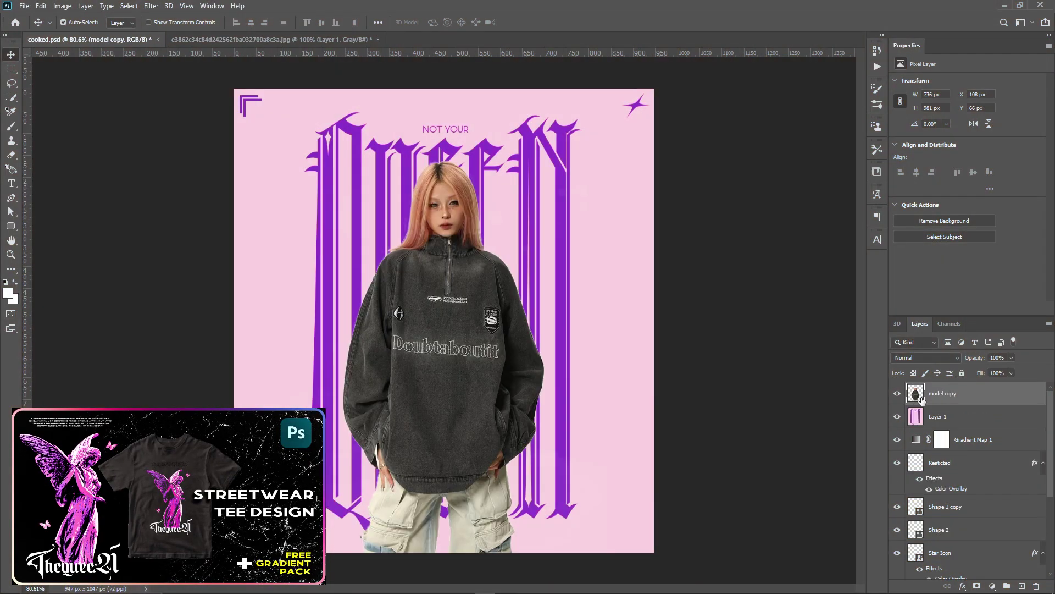
Zoom out to see the whole QueeN poster
key("ctrl+minus")
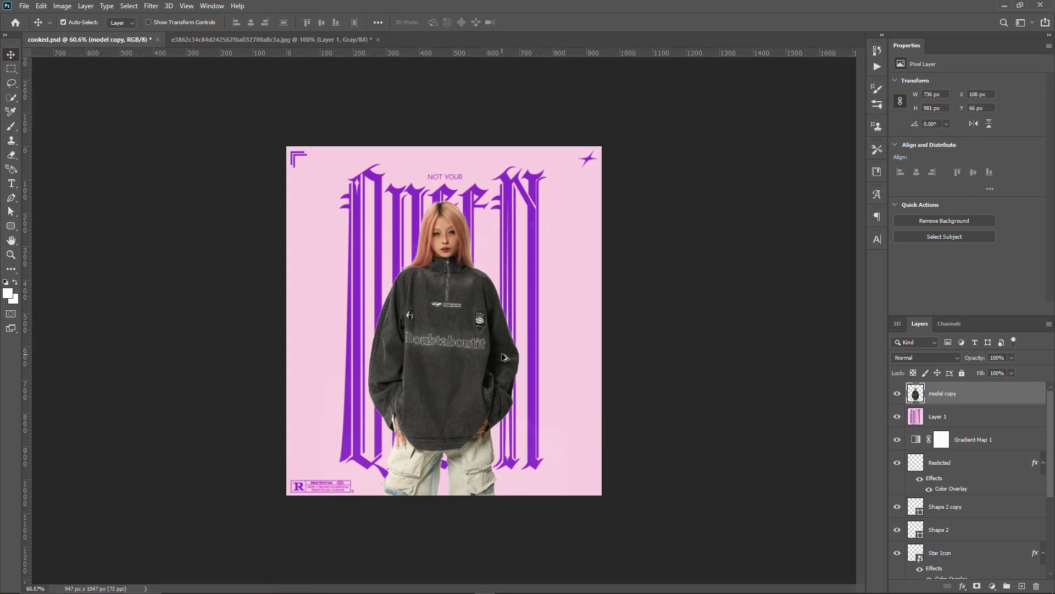